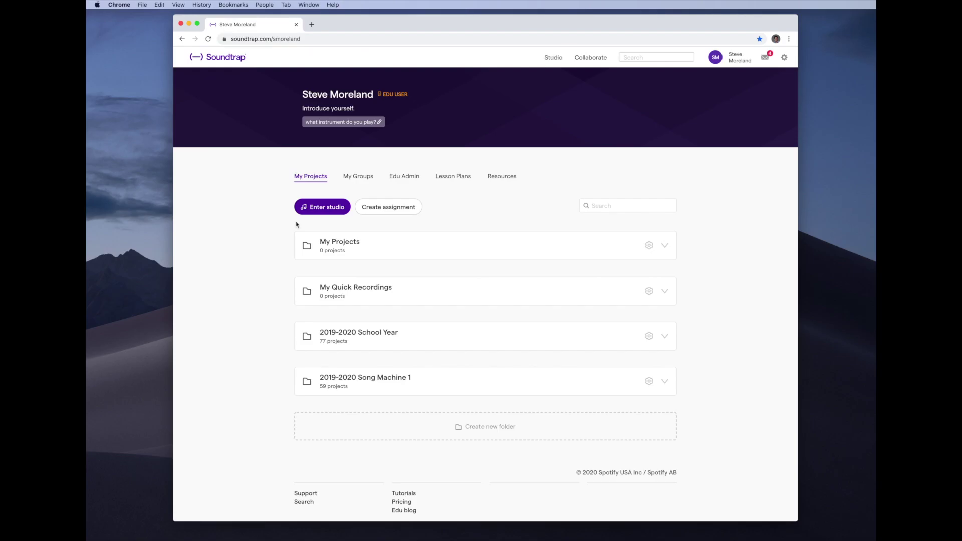
Discard the recovered song, start a new Music project, and add a Guitar/Bass amp track.
left_click(322, 209)
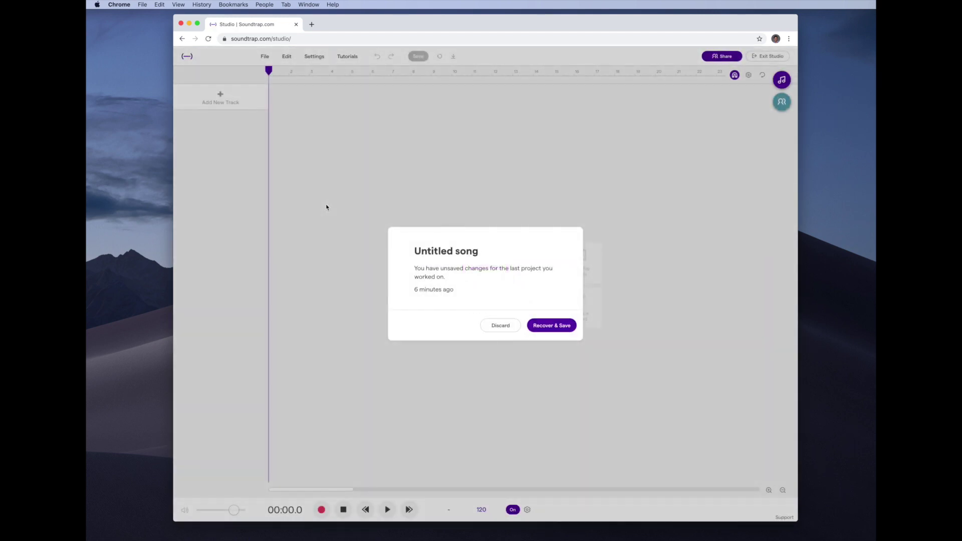
left_click(501, 326)
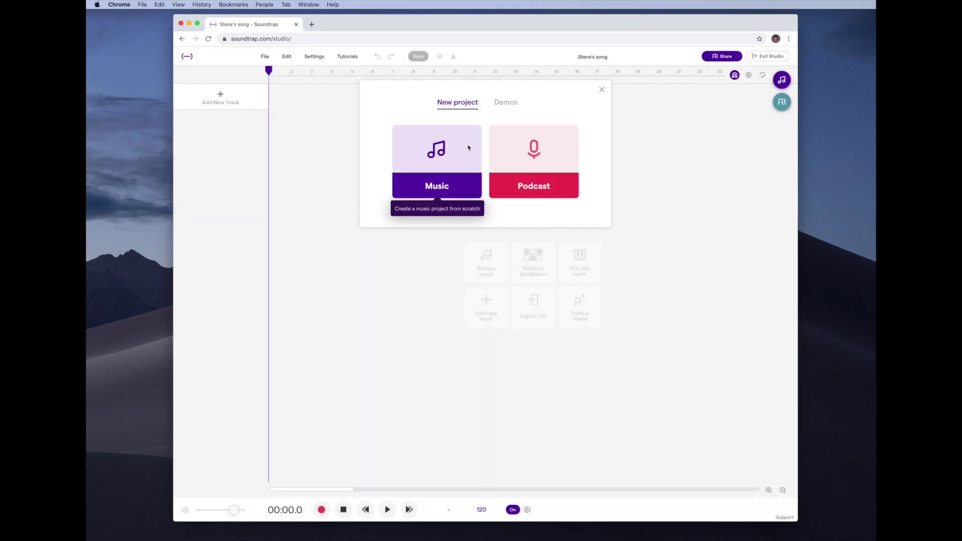
left_click(432, 184)
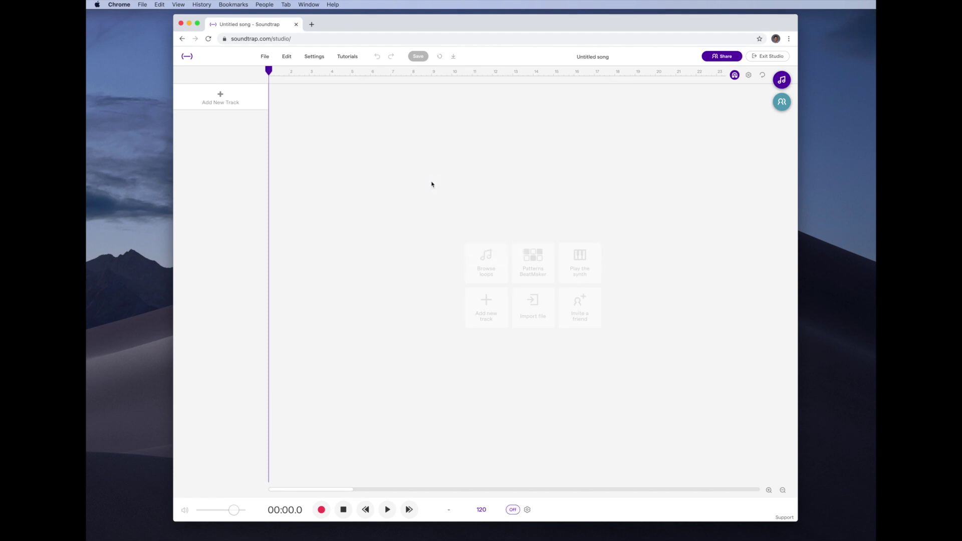
left_click(221, 99)
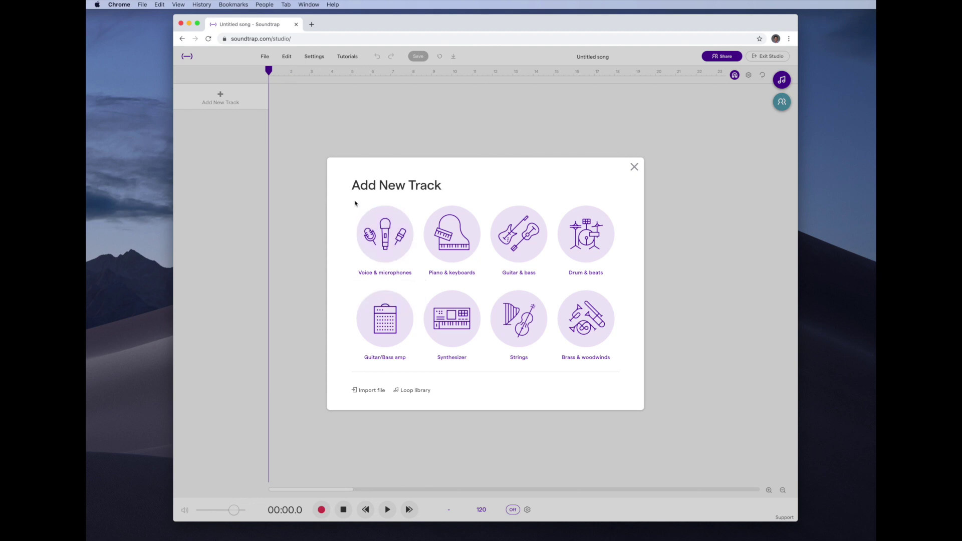
left_click(379, 326)
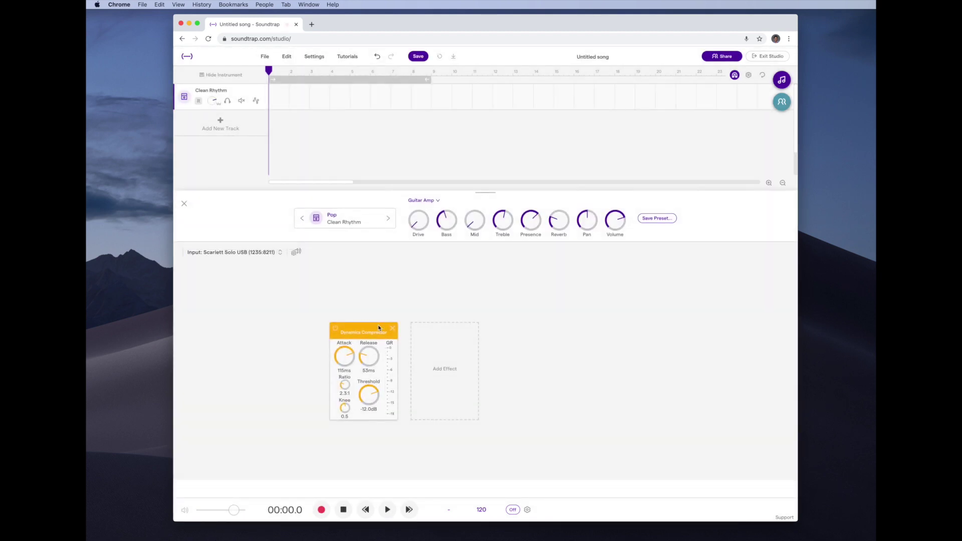
Confirm Scarlett Solo USB as the amp track's input and run the volume check test.
left_click(224, 251)
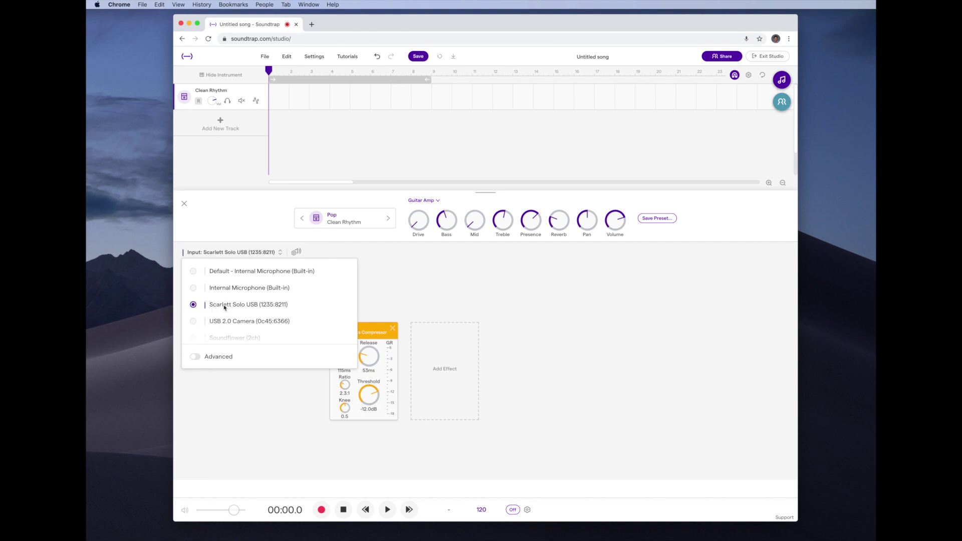
left_click(386, 281)
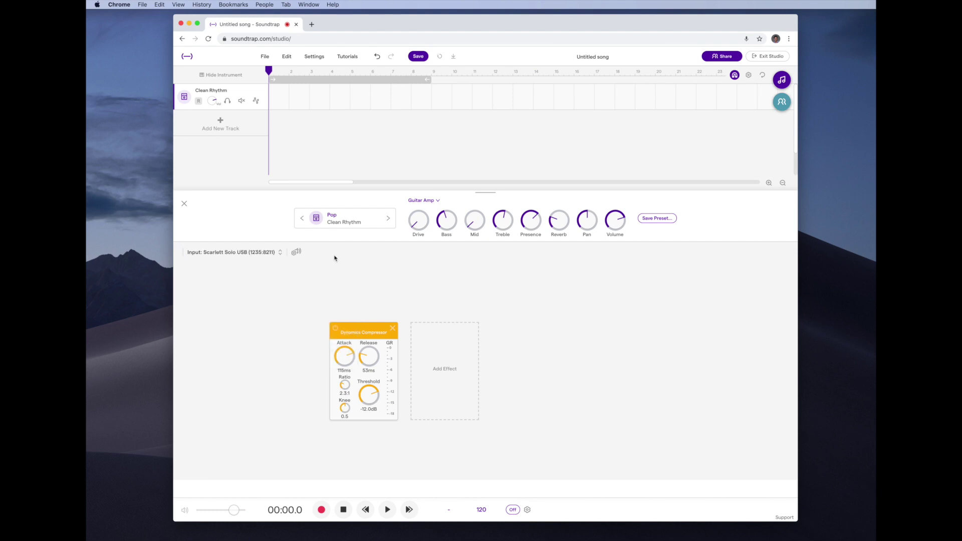
left_click(296, 254)
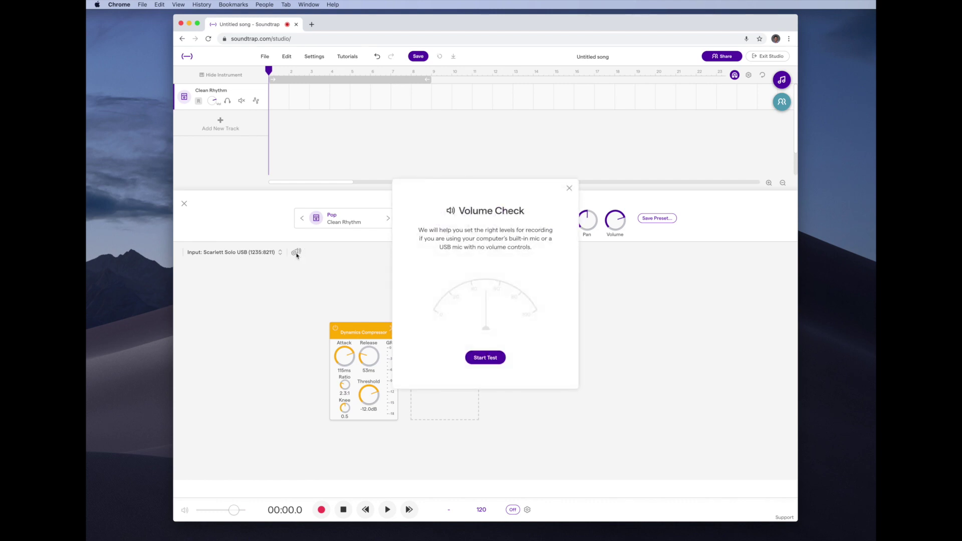
left_click(487, 357)
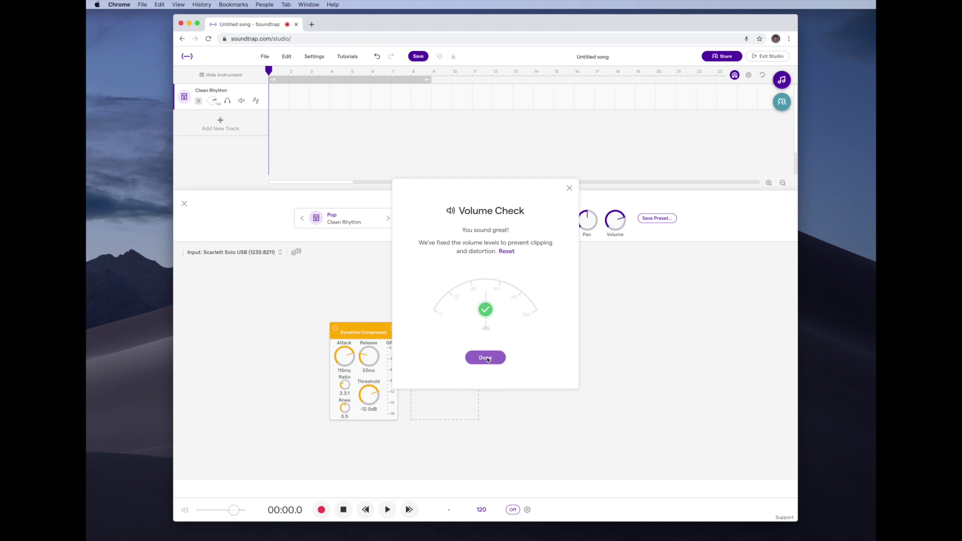
left_click(486, 358)
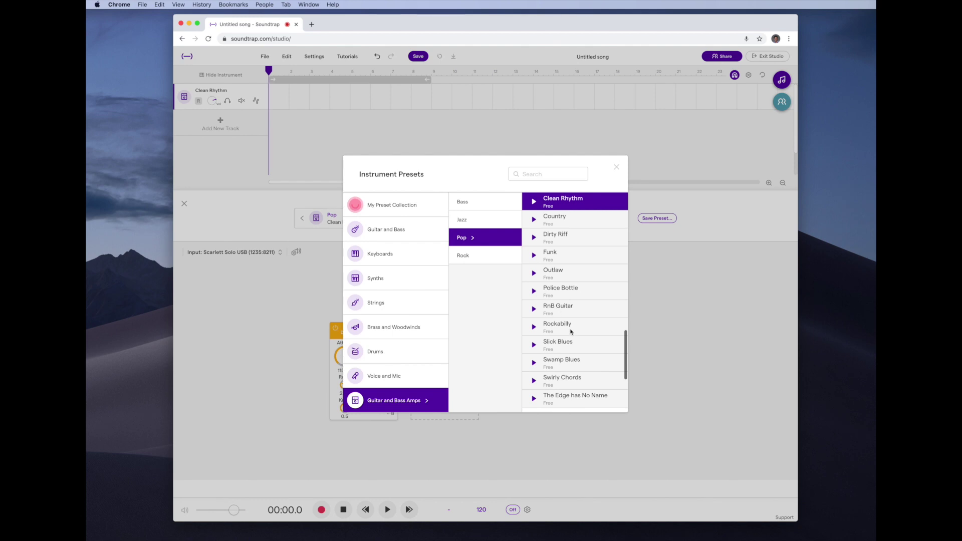
Apply the Pop > Rockabilly preset to the guitar amp track.
scroll(571, 331, "down", 3)
scroll(570, 331, "up", 4)
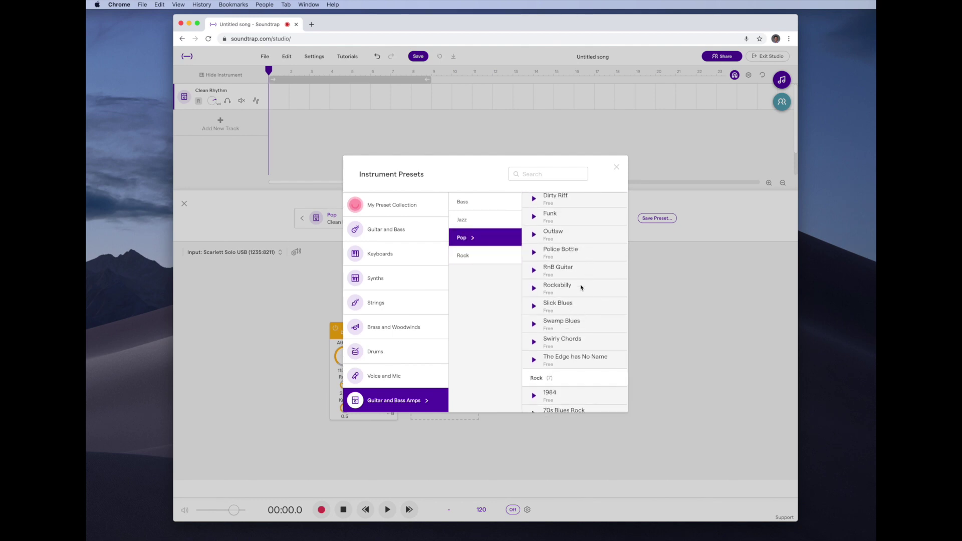
left_click(556, 287)
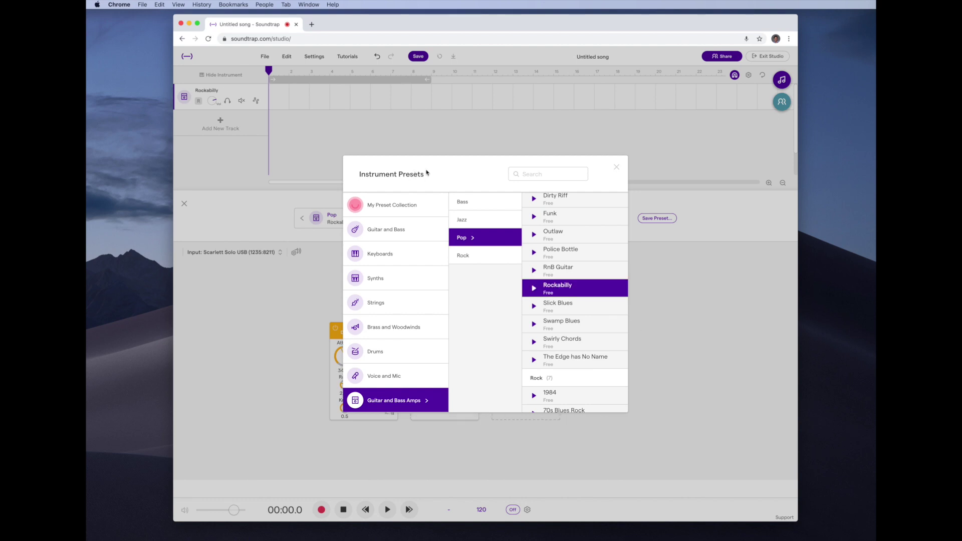
left_click(617, 168)
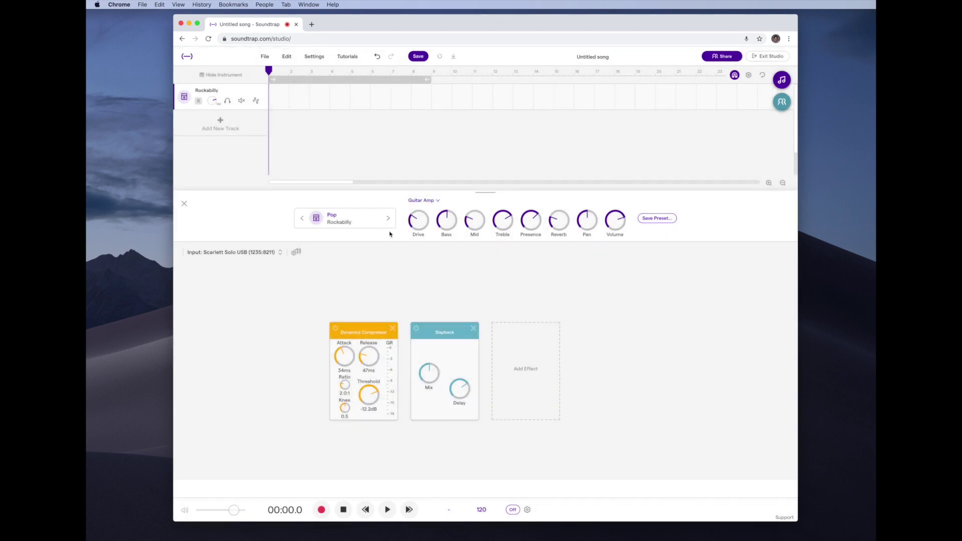
Look through the effects list without adding one, then arm the guitar track for recording.
left_click(524, 369)
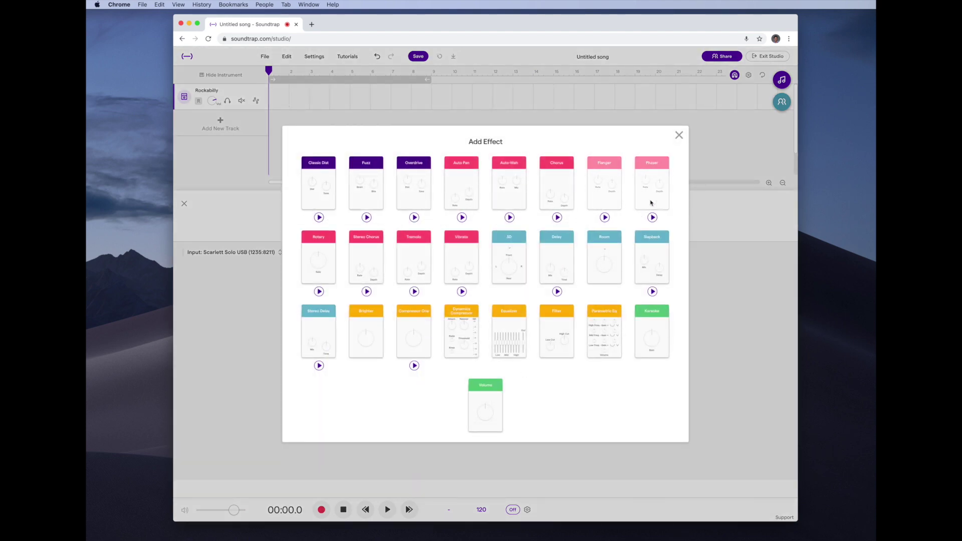
left_click(679, 135)
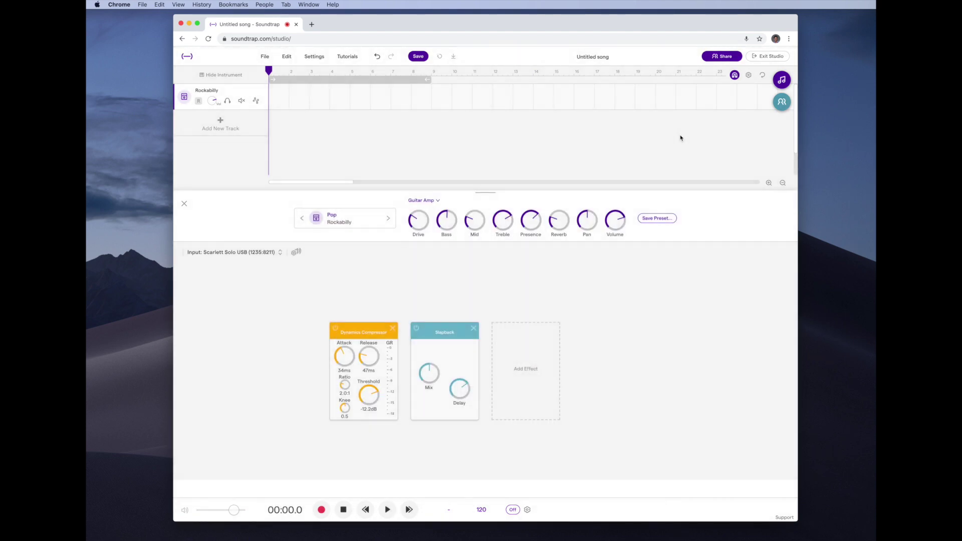
left_click(198, 102)
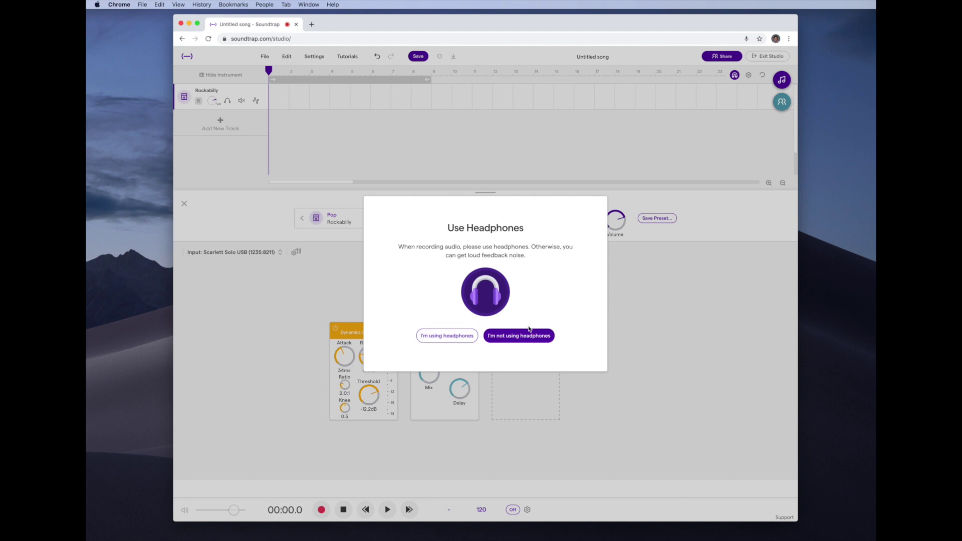
Confirm headphone use and record a guitar take of about 8 seconds.
left_click(431, 339)
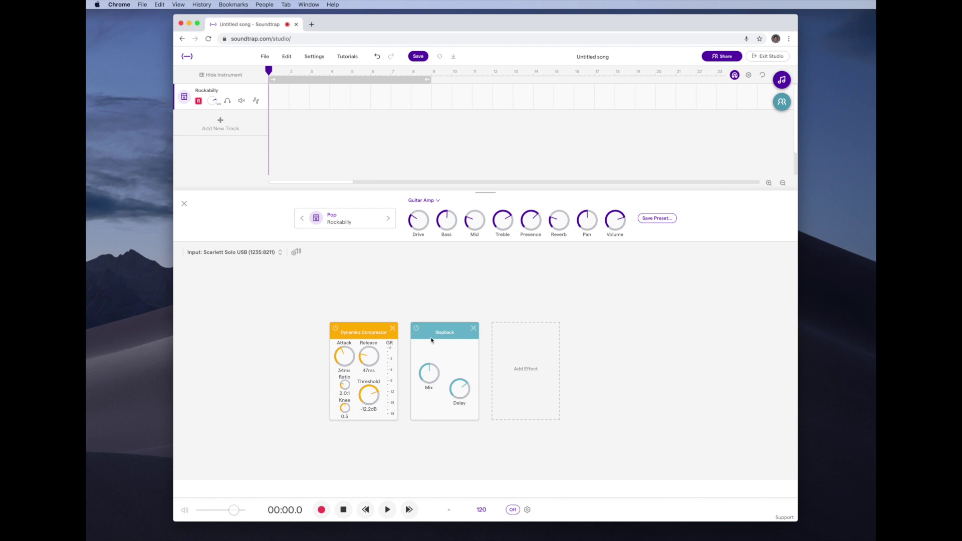
left_click(321, 510)
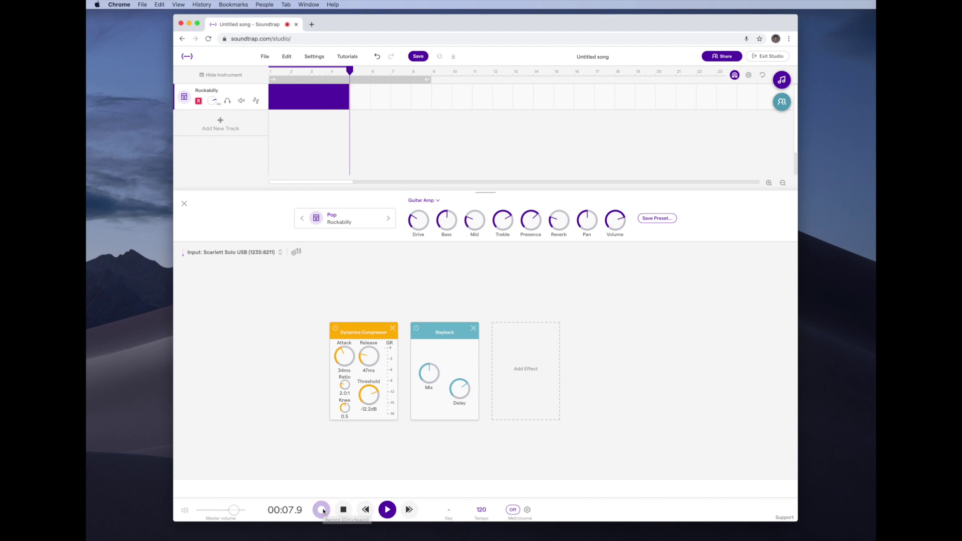
left_click(321, 509)
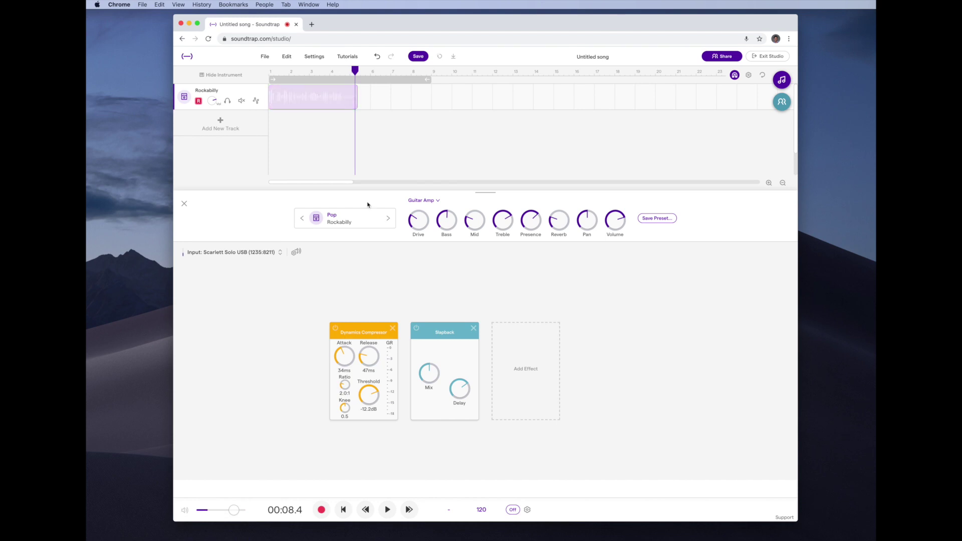
Play the recorded clip back once, then rewind to the song start.
left_click(272, 83)
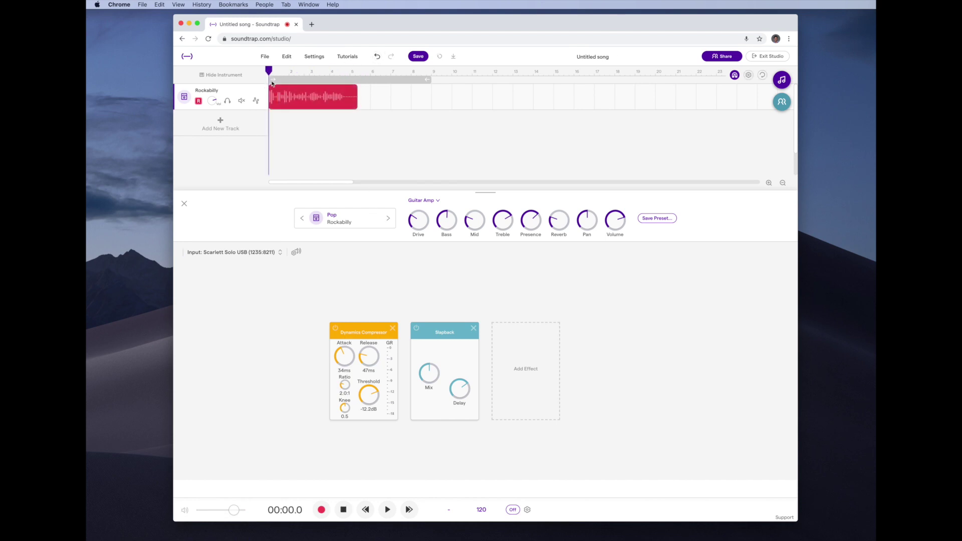
key("space")
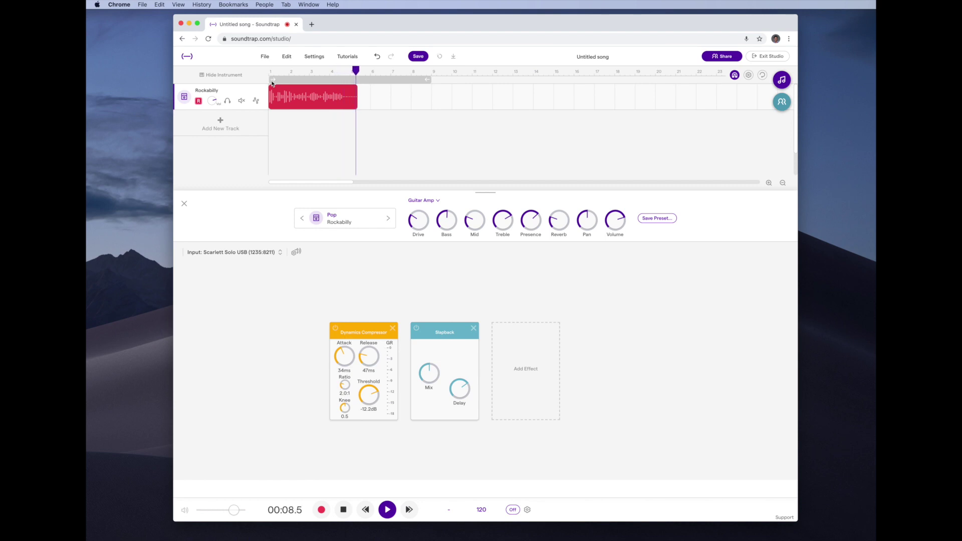
key("space")
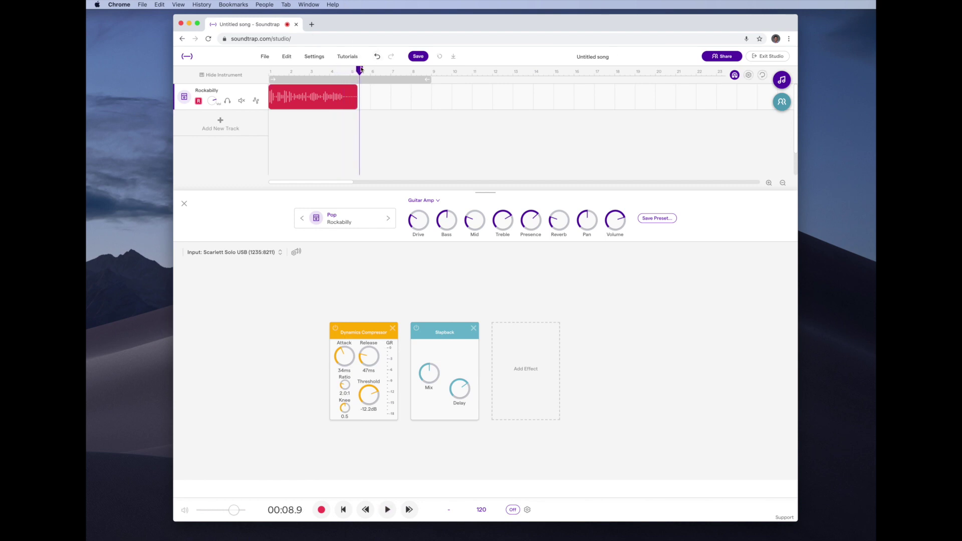
left_click_drag(361, 69, 270, 81)
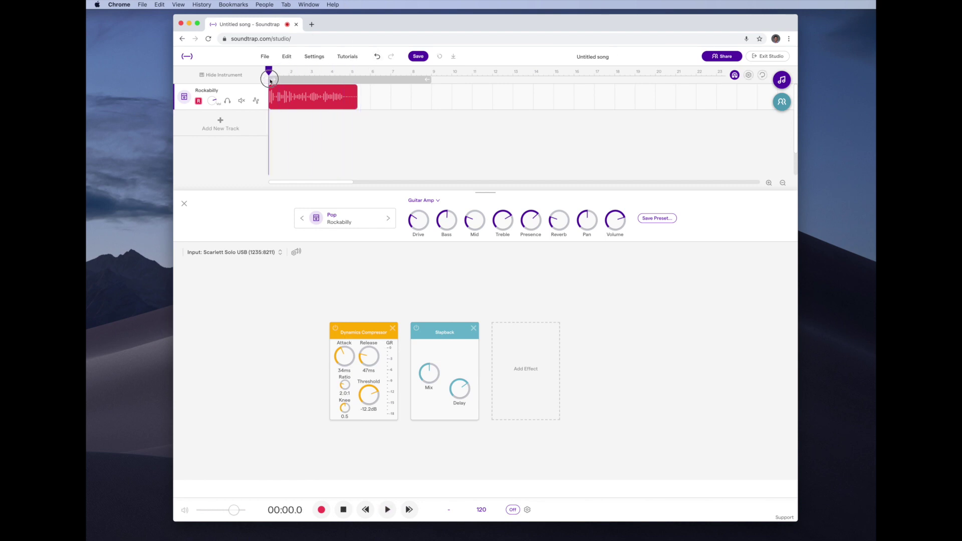
Add Auto-Wah to the effect chain, audition the take, and rewind to the start.
left_click(524, 371)
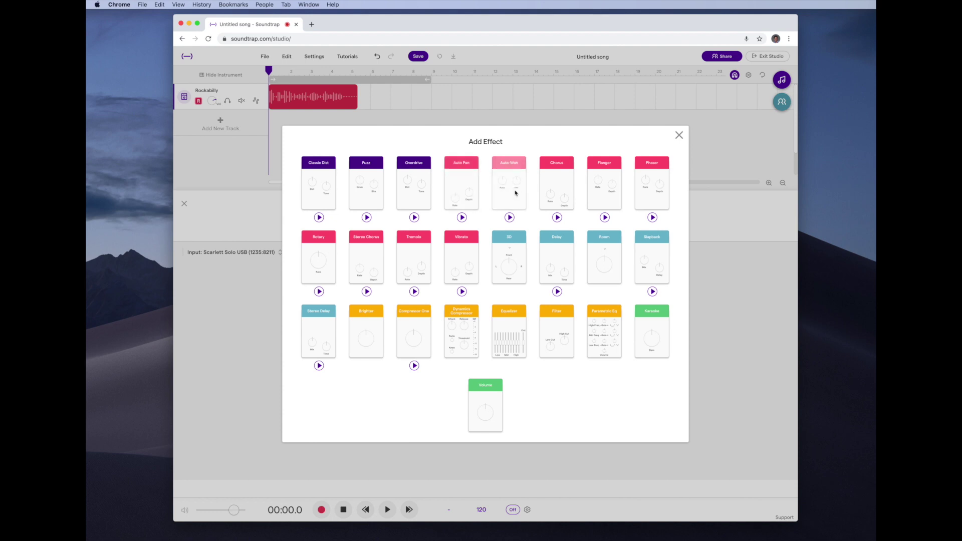
left_click(515, 190)
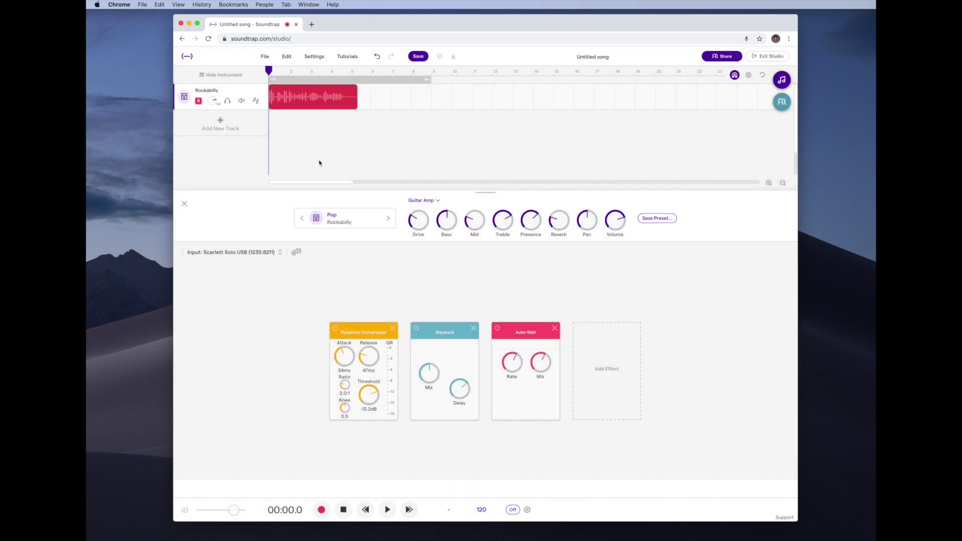
key("space")
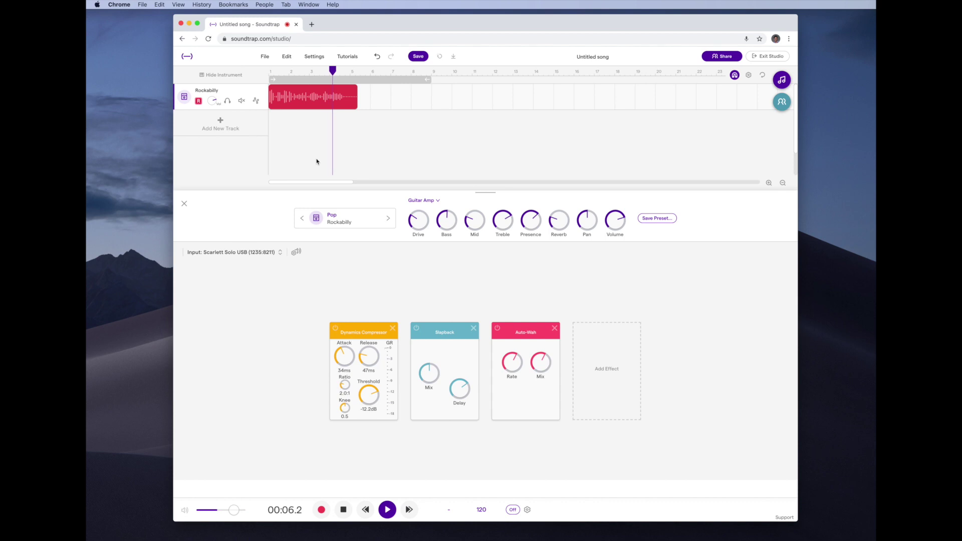
key("space")
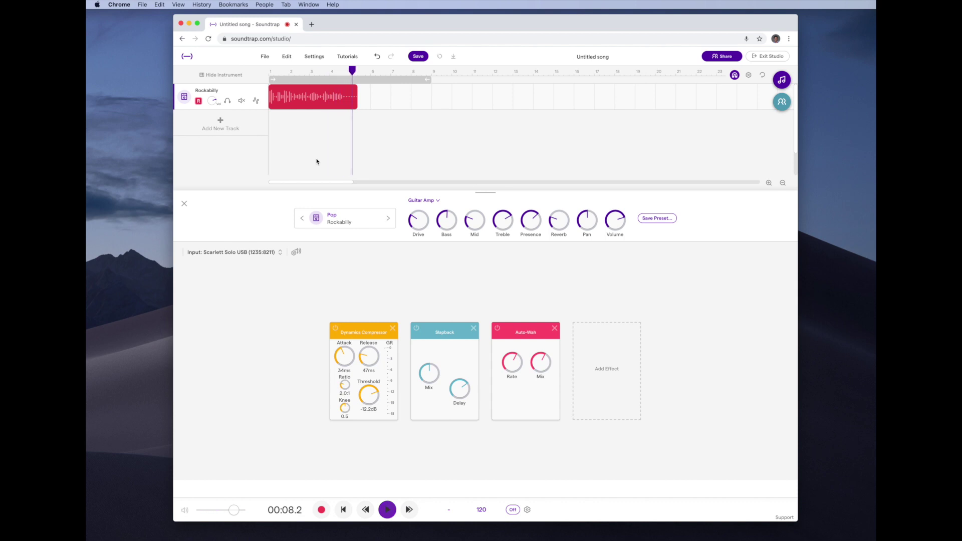
left_click_drag(355, 77, 268, 70)
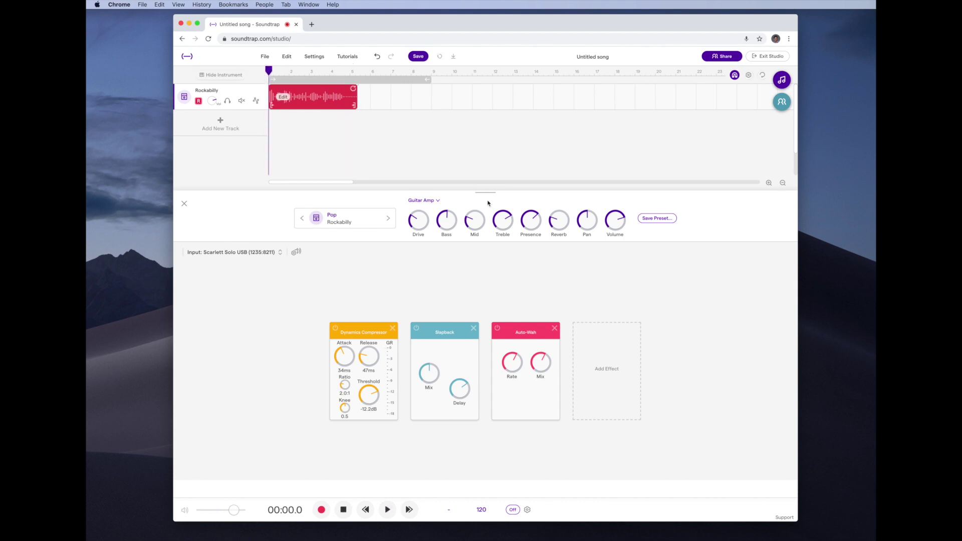
Add a Delay effect after Auto-Wah and play the take with it.
left_click(610, 373)
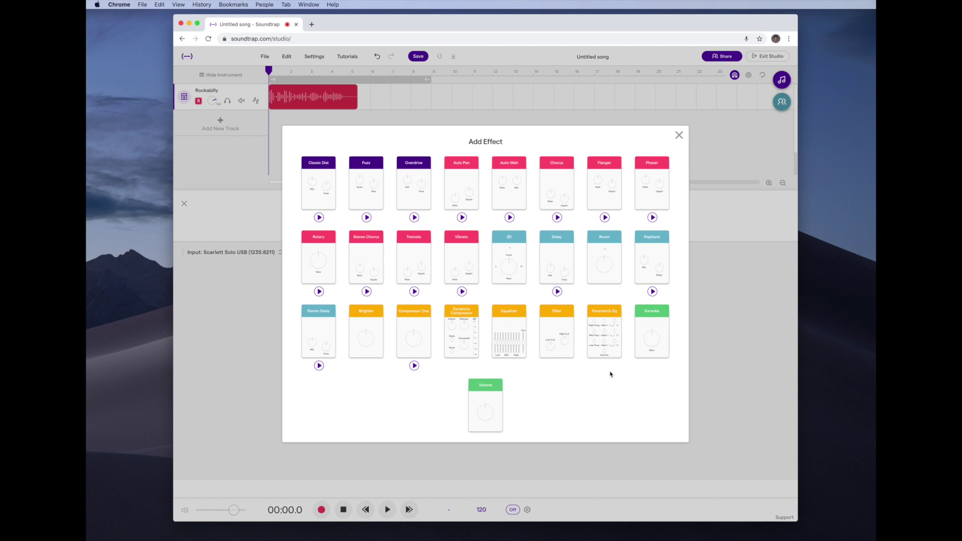
left_click(550, 261)
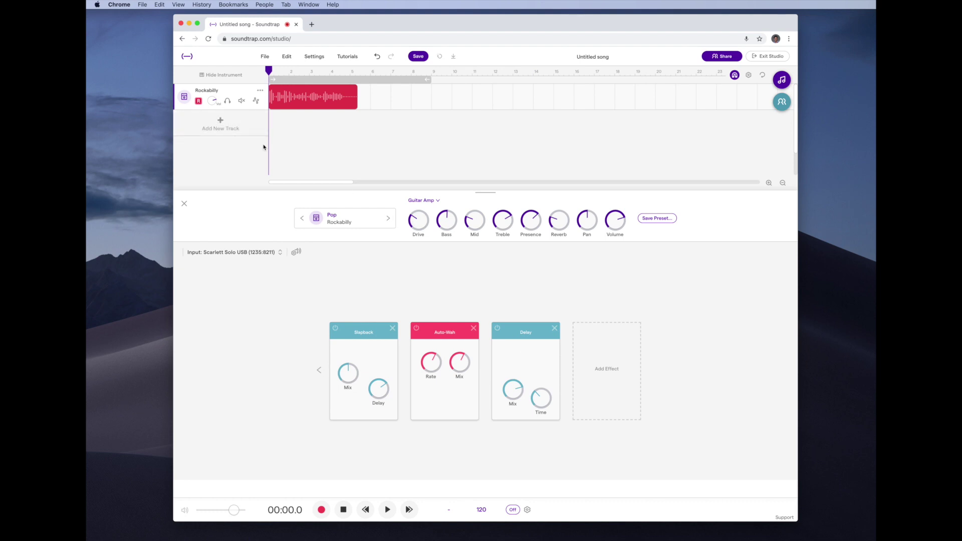
key("space")
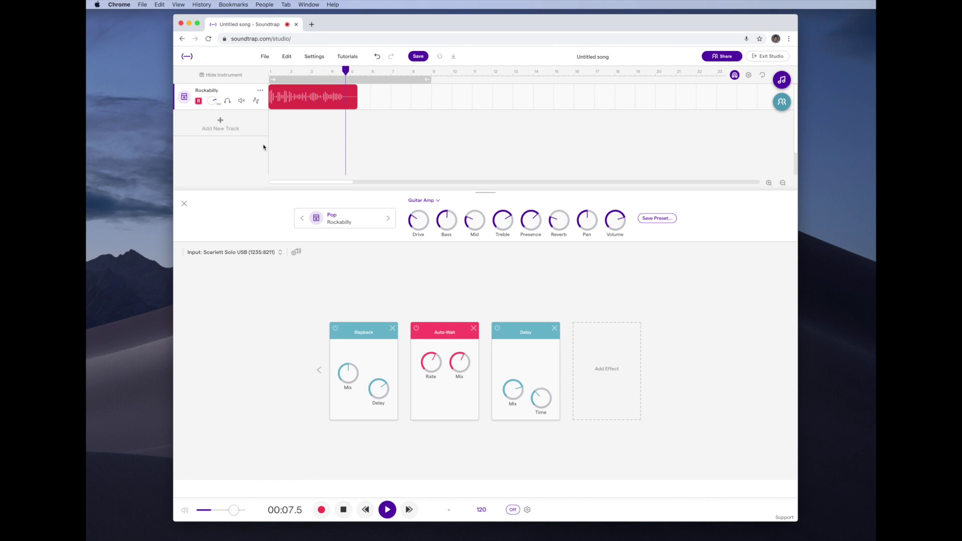
key("space")
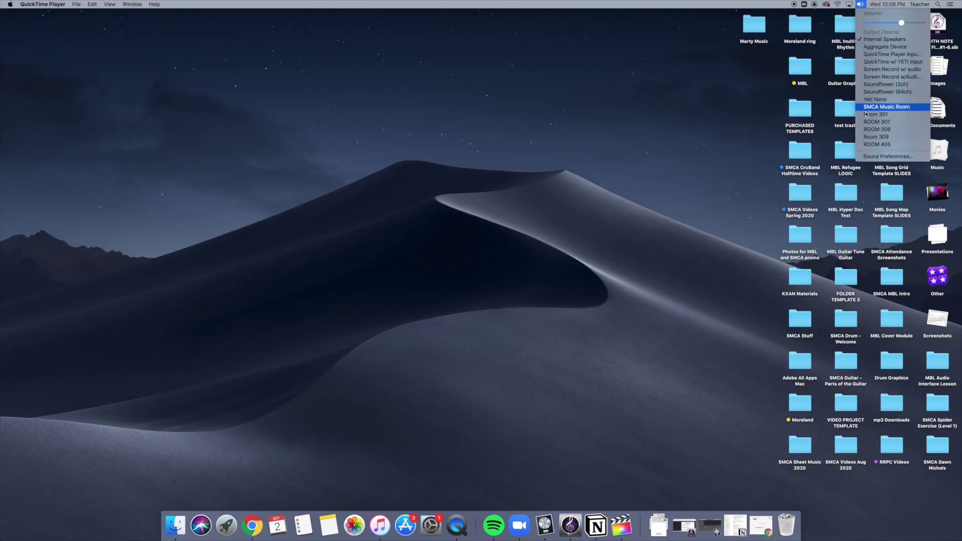
Open the Mac's Sound preferences on the Input tab, showing Yeti Nano as the input.
left_click(869, 157)
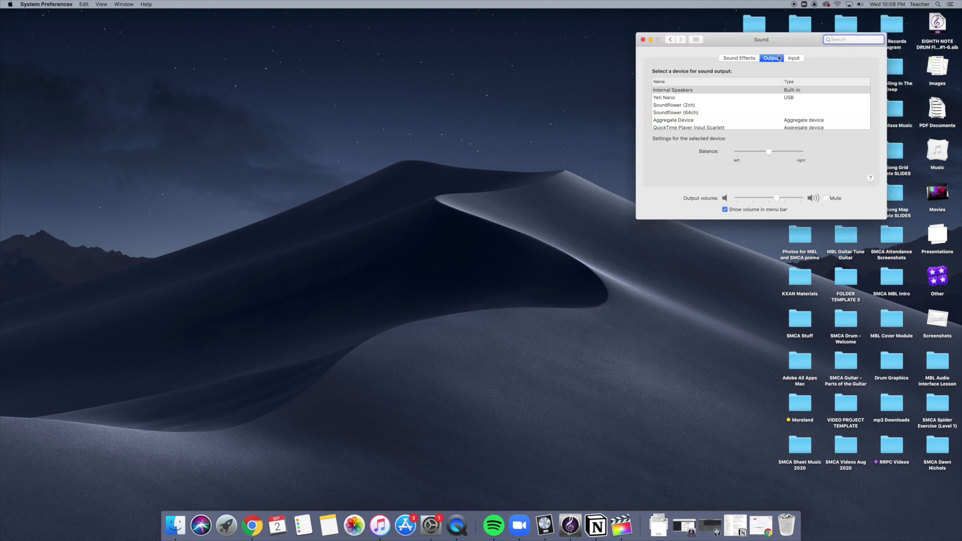
left_click(793, 58)
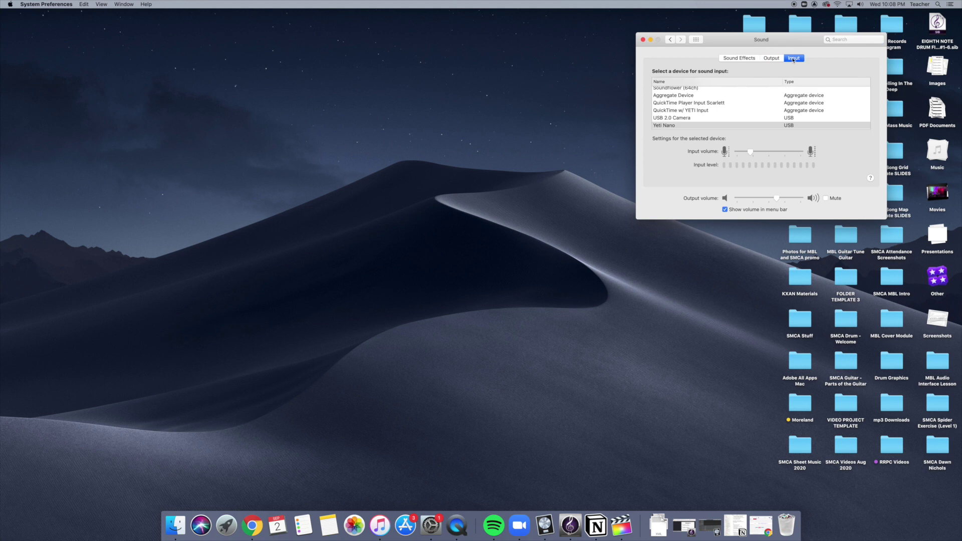